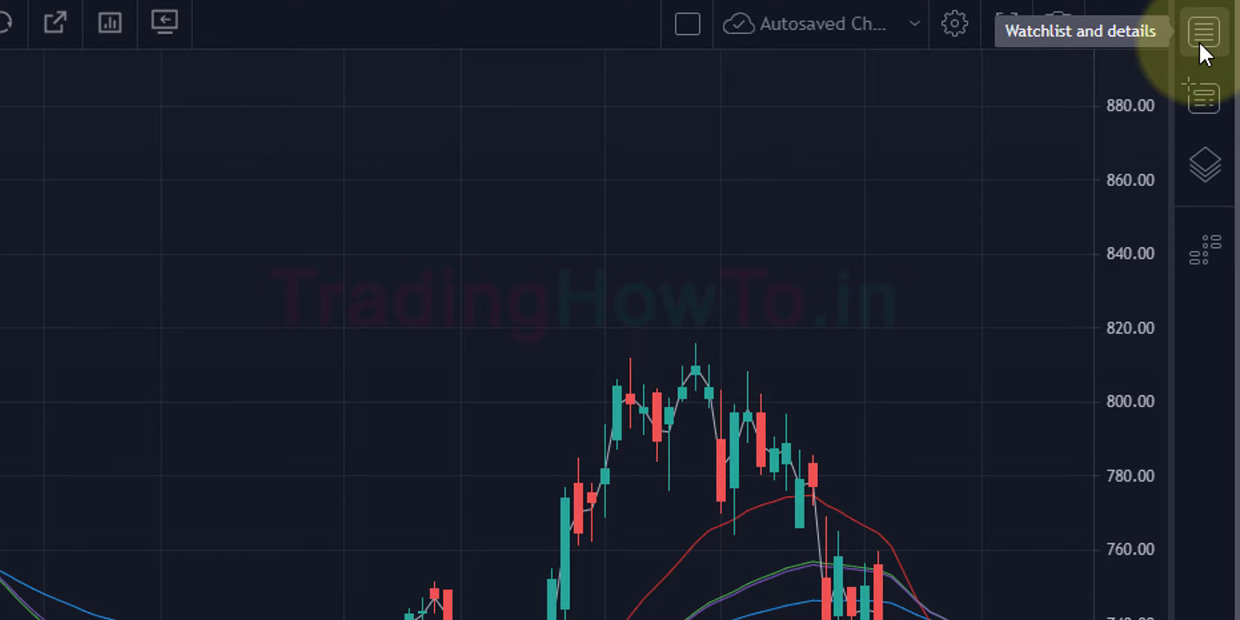
Show the Watchlist and details panel beside the chart, hide it, then show it again.
left_click(1201, 32)
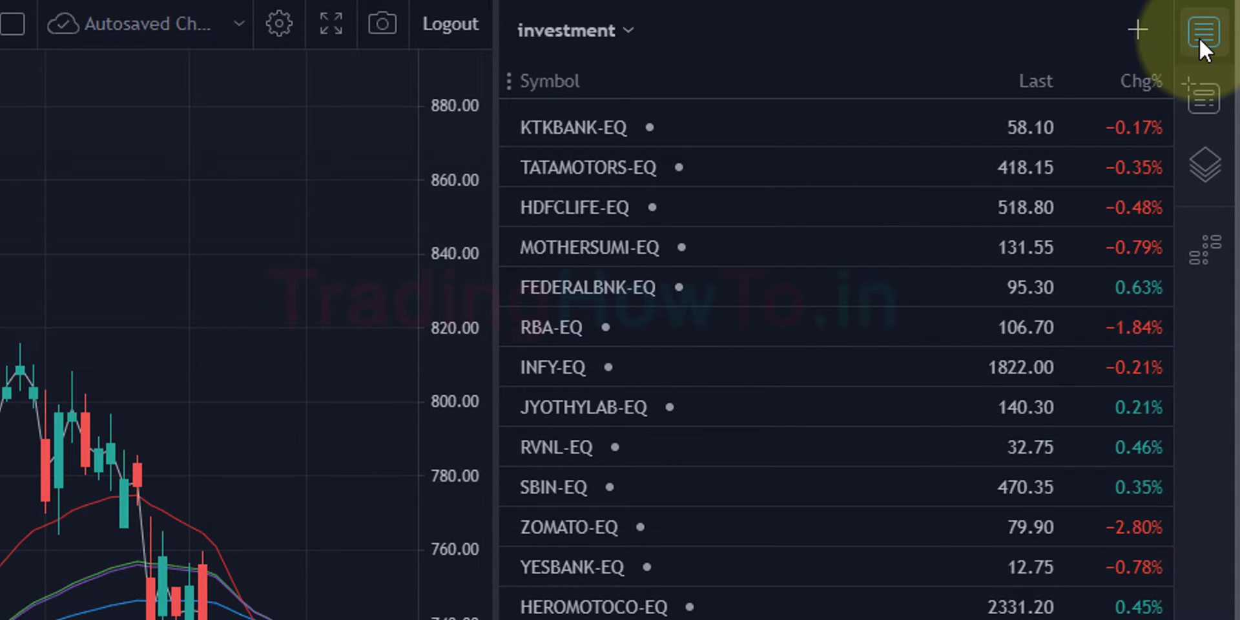
left_click(1199, 37)
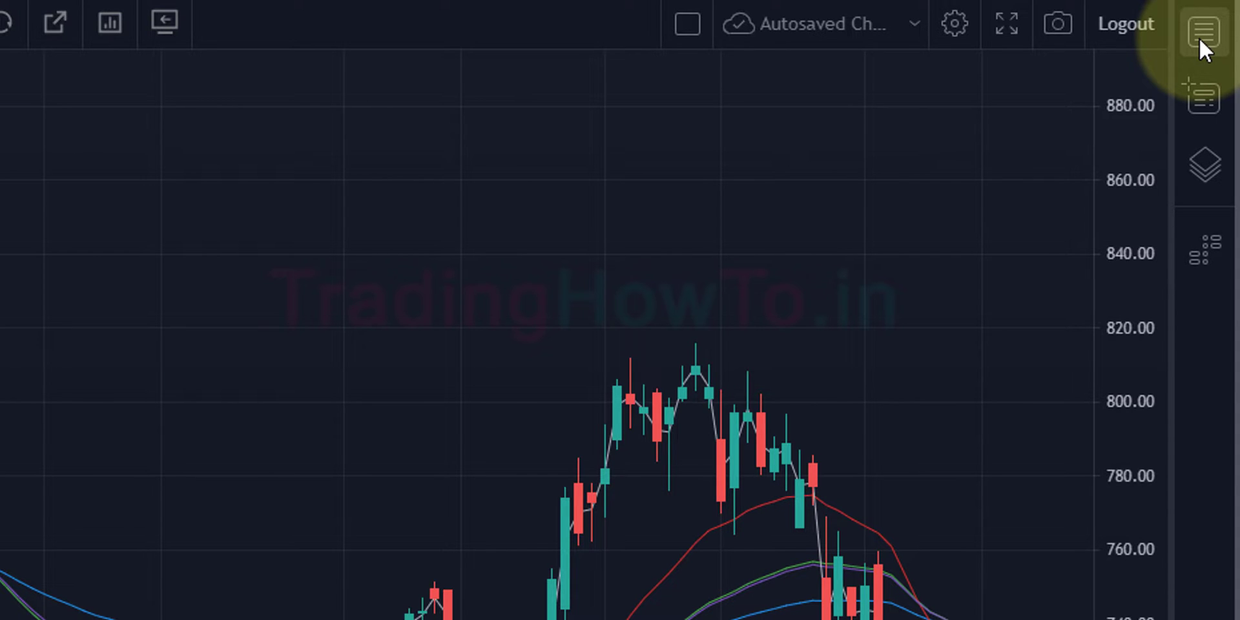
left_click(1199, 38)
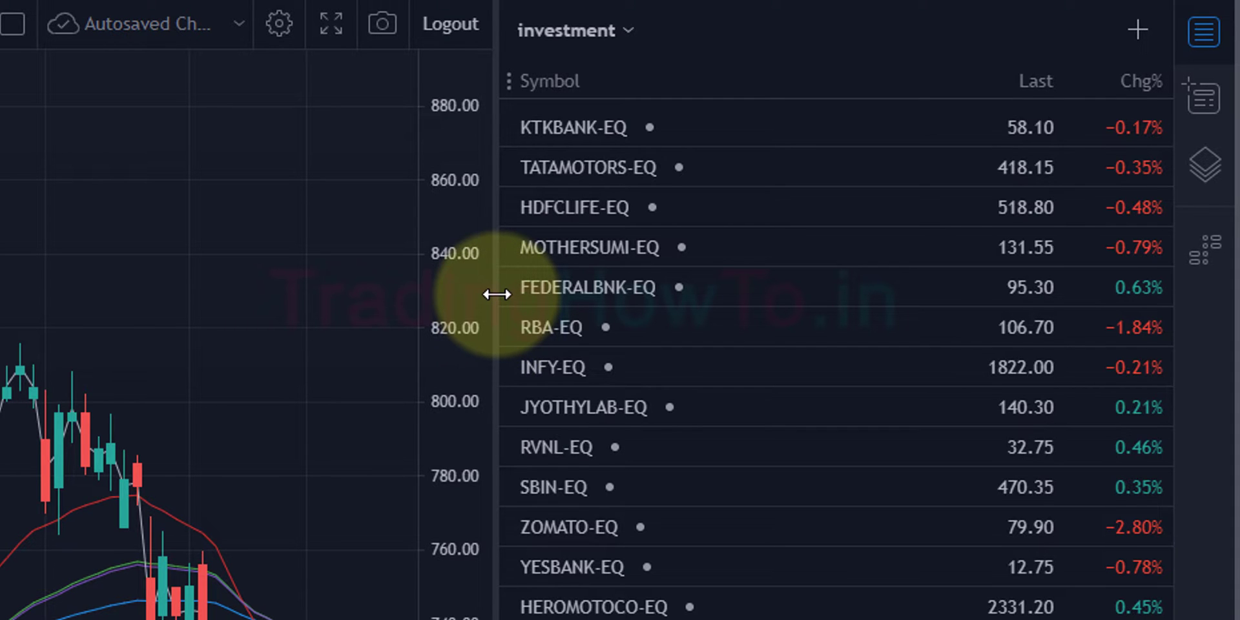
Resize the watchlist panel and put MOTHERSUMI-EQ on the chart in place of Axis Bank.
left_click_drag(496, 294, 460, 274)
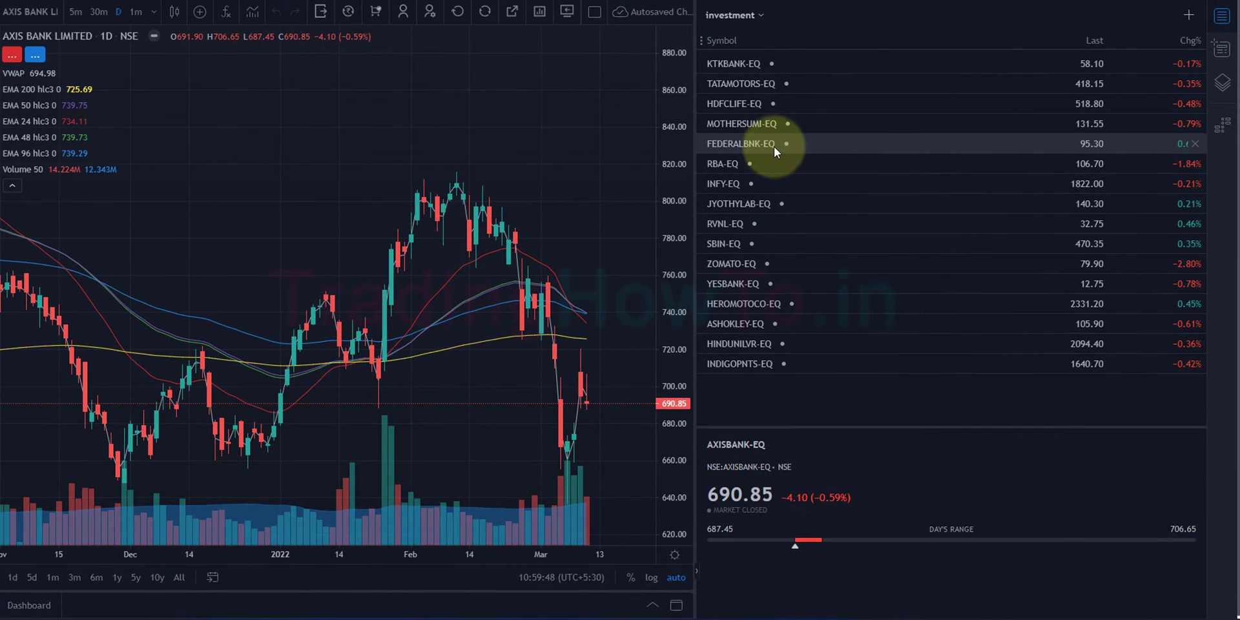
left_click(785, 123)
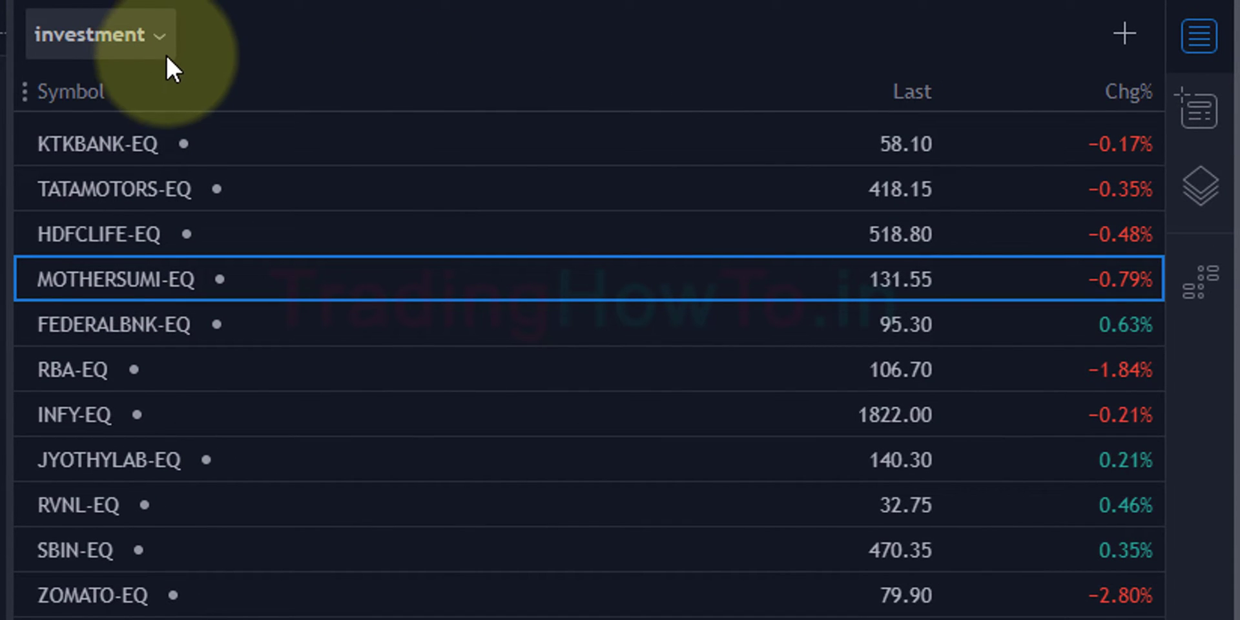
Replace the 'investment' watchlist with the '- Nifty 50' list.
left_click(162, 34)
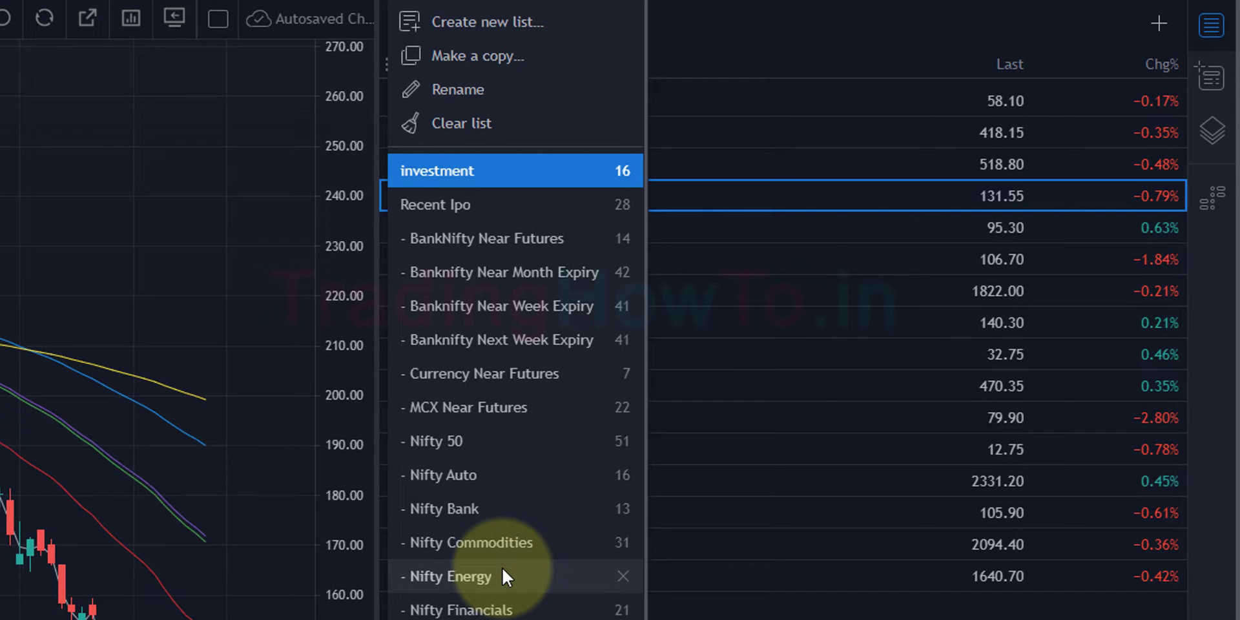
left_click(482, 447)
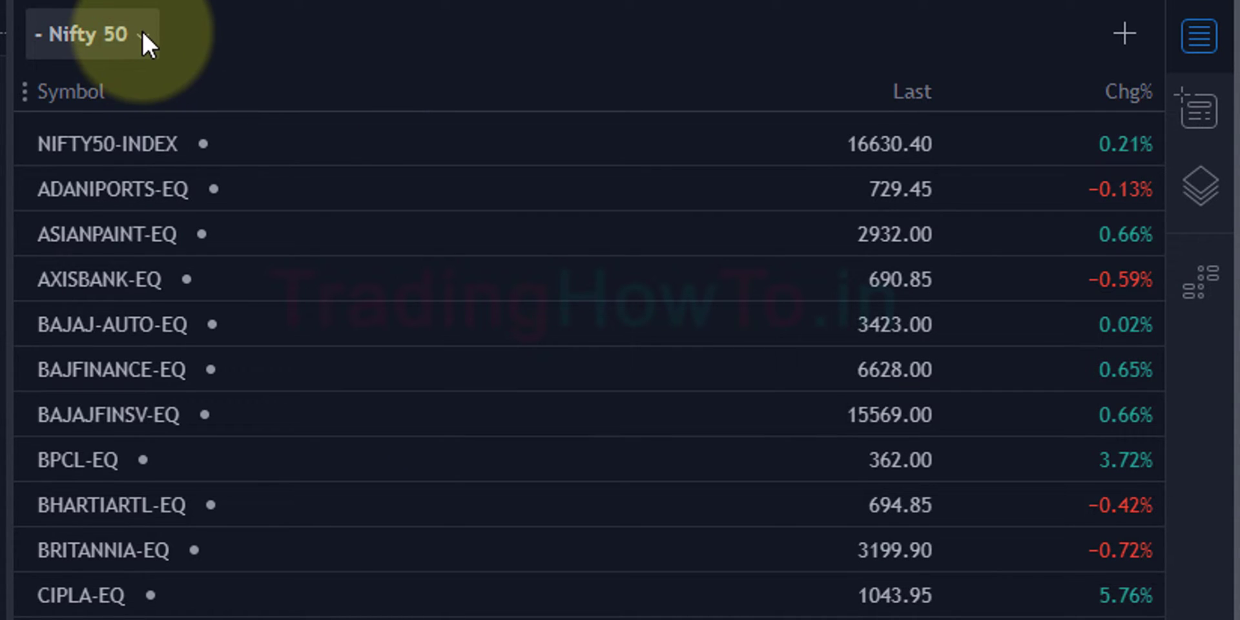
left_click(141, 30)
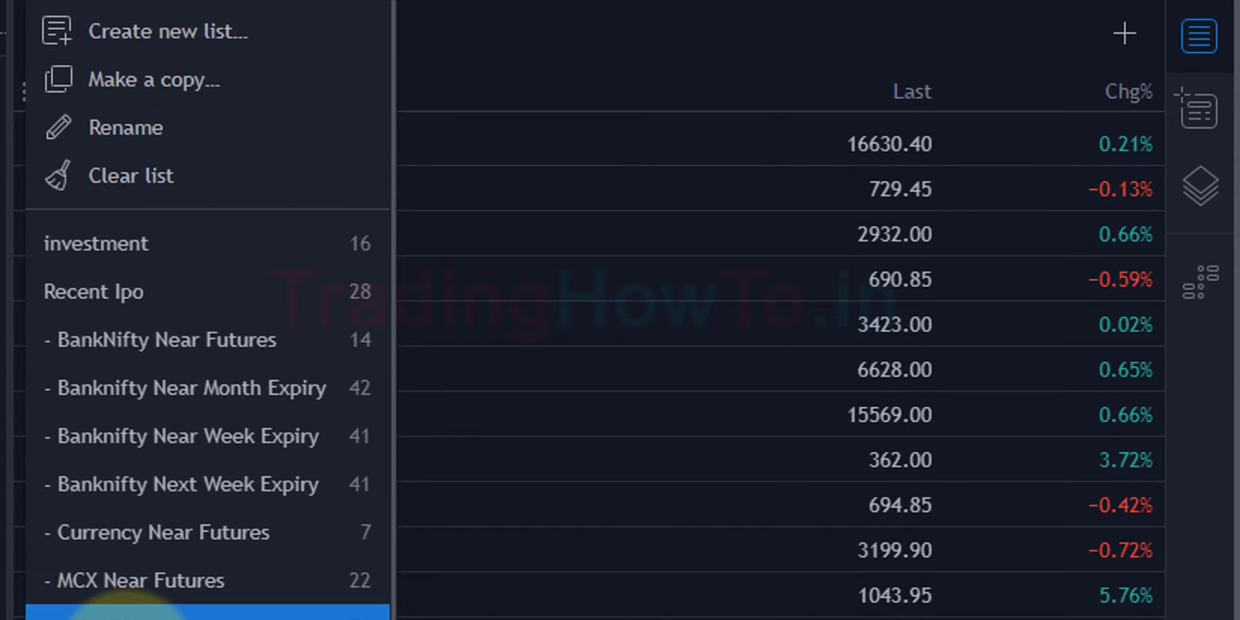
scroll(129, 610, "down", 4)
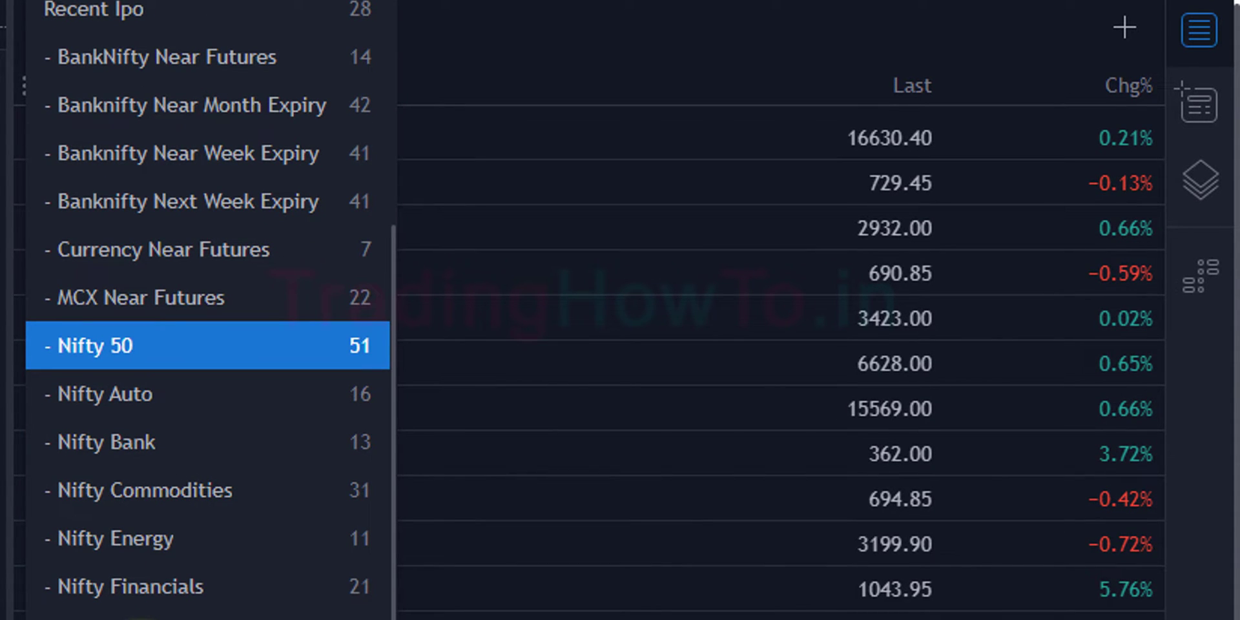
scroll(142, 610, "up", 5)
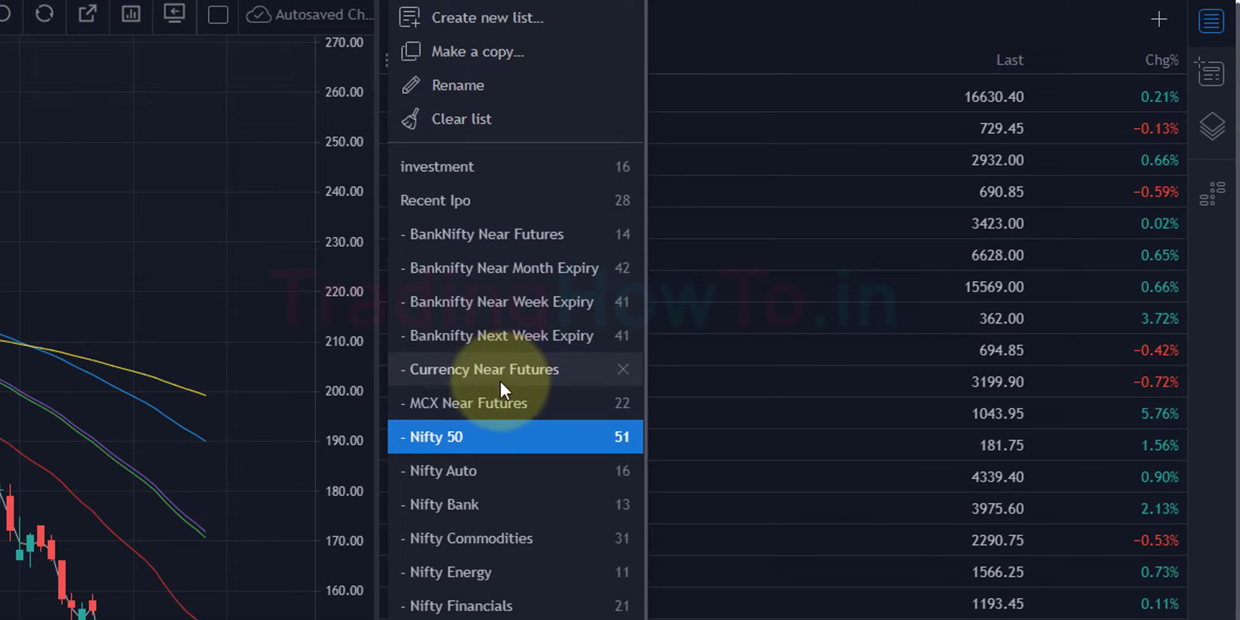
scroll(501, 388, "down", 3)
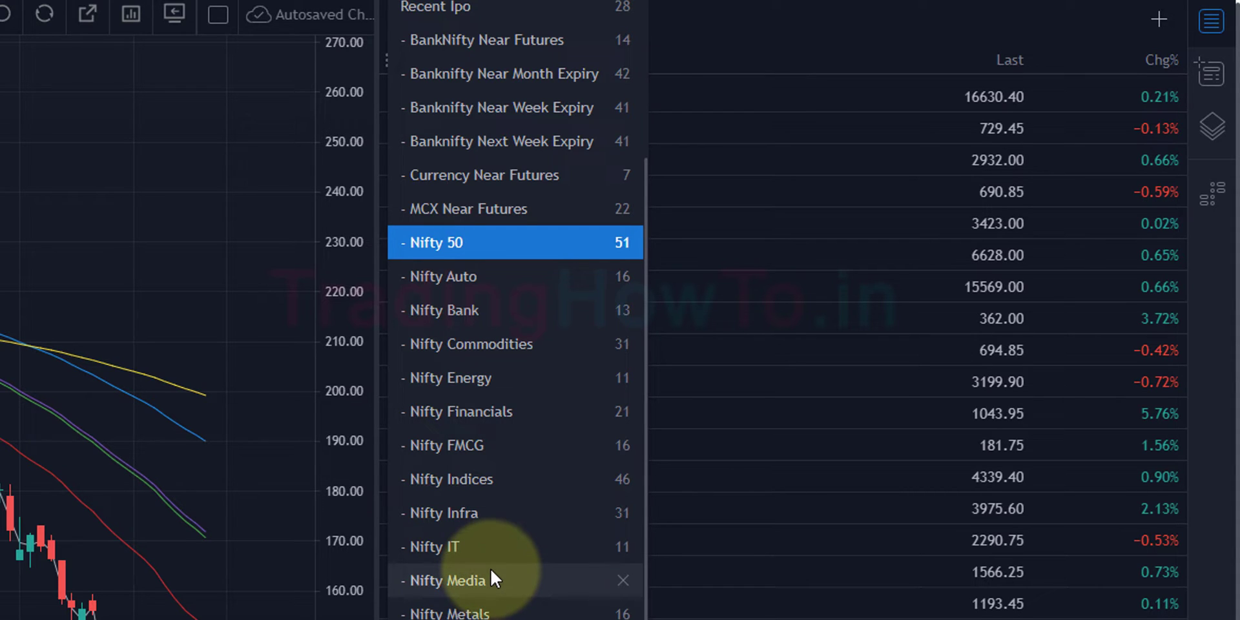
scroll(492, 570, "up", 3)
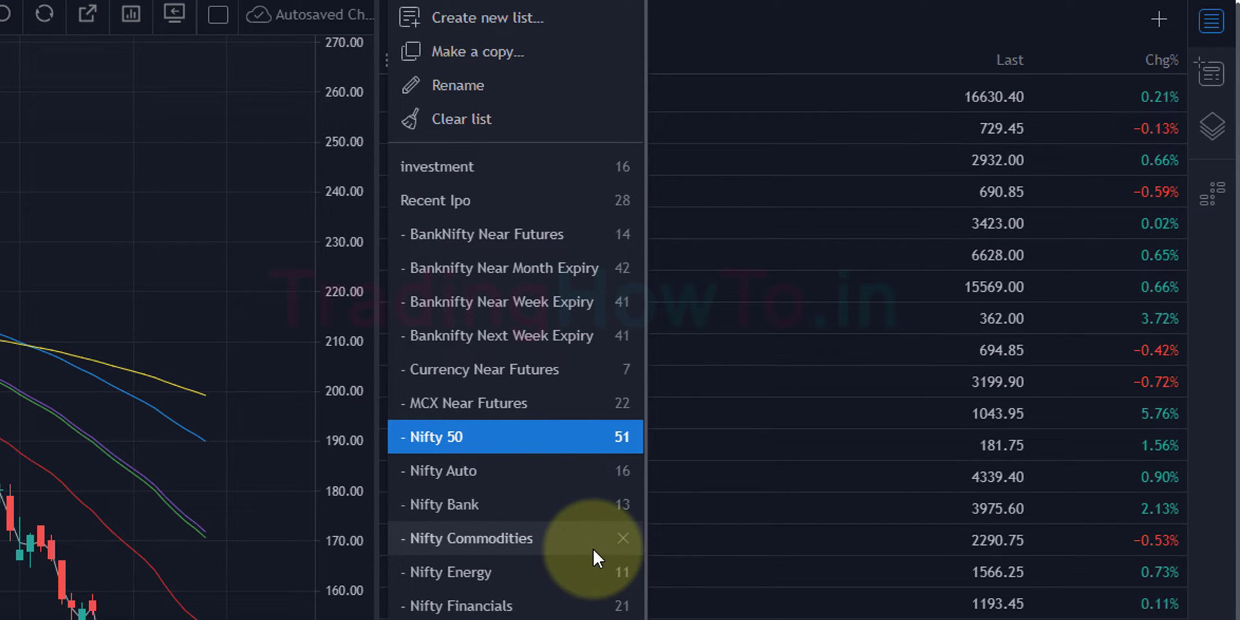
left_click(658, 191)
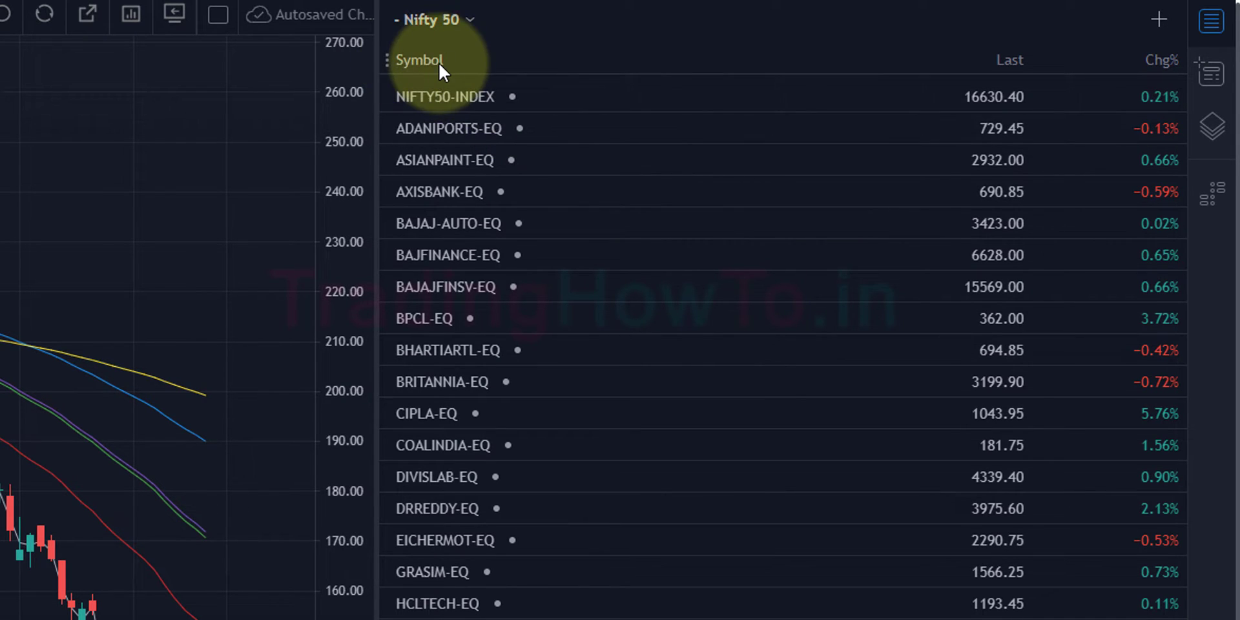
Turn on the Change and Volume columns in the Nifty 50 watchlist's column options.
left_click(385, 69)
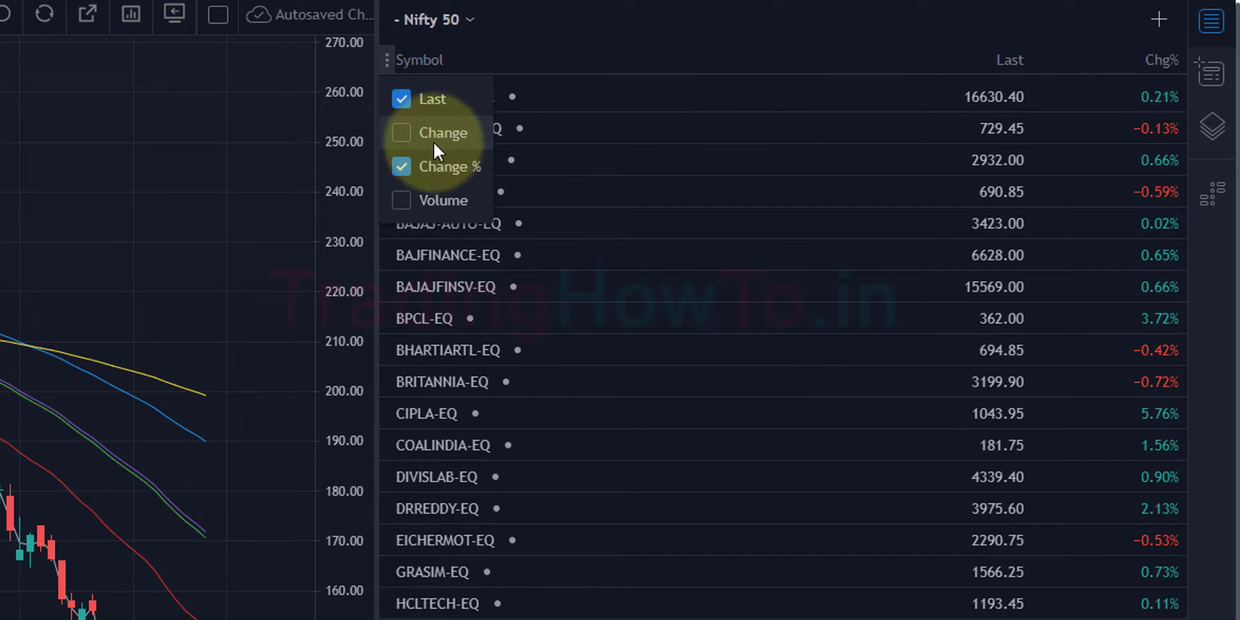
left_click(400, 133)
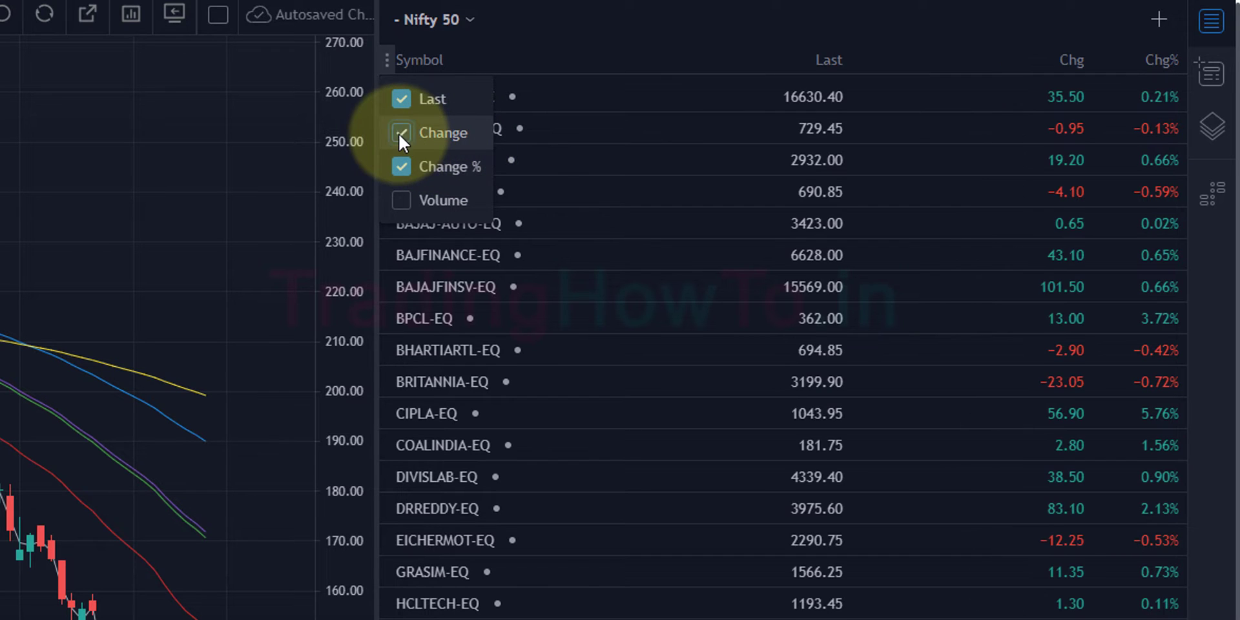
left_click(403, 198)
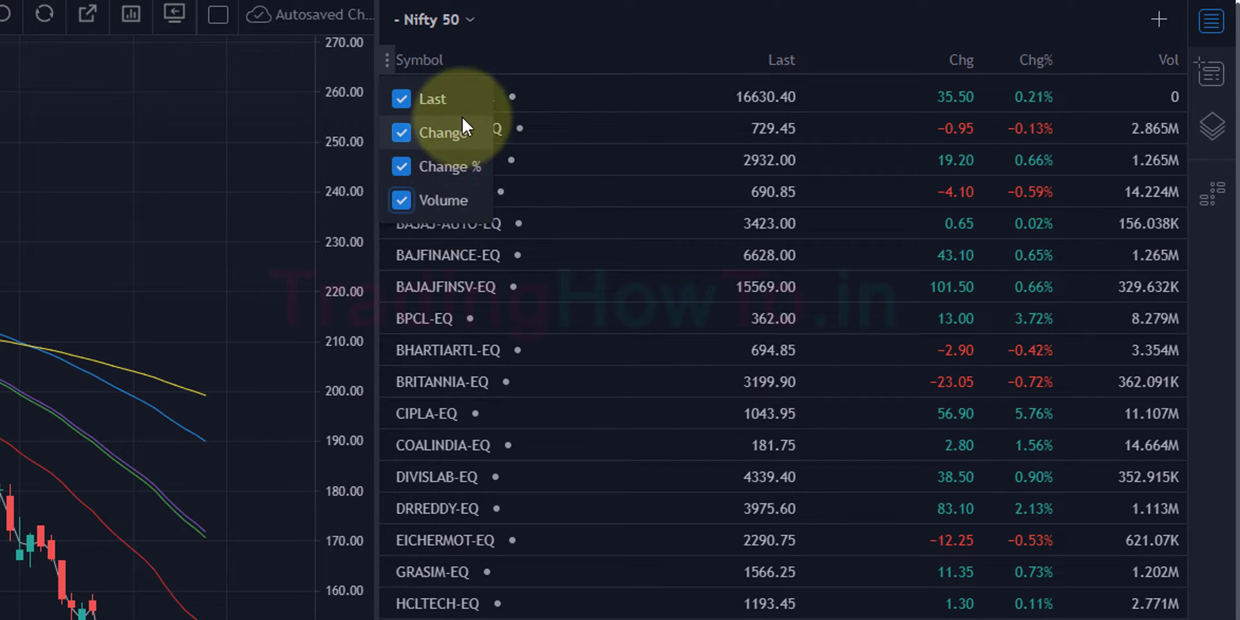
left_click(736, 20)
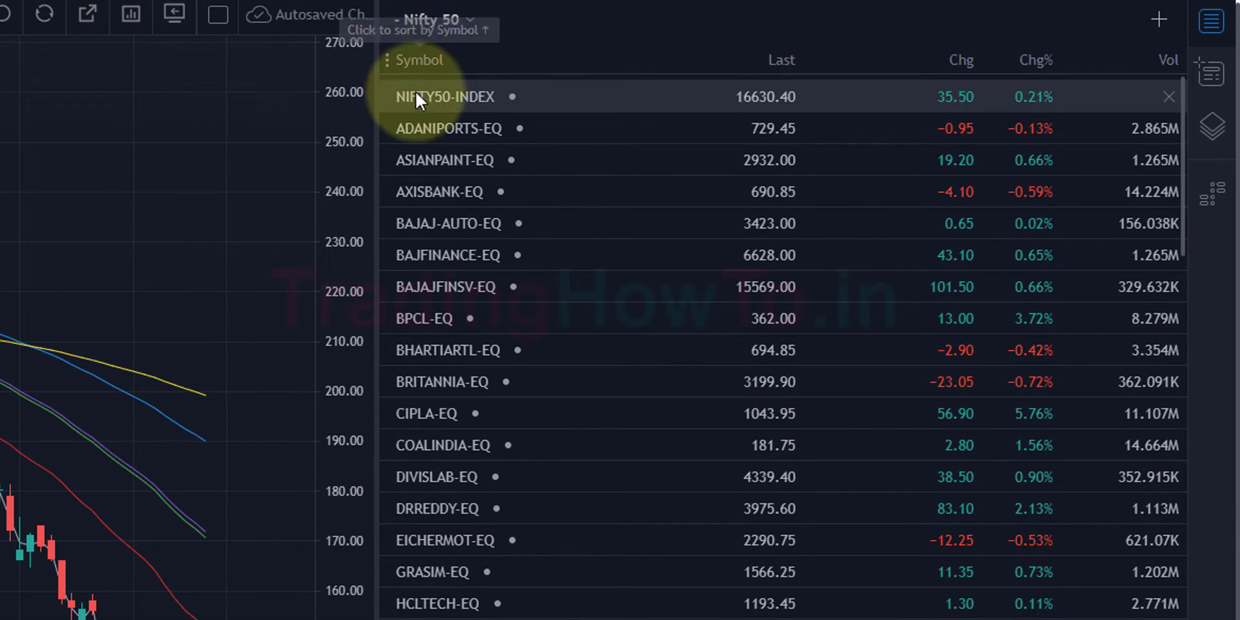
left_click(429, 57)
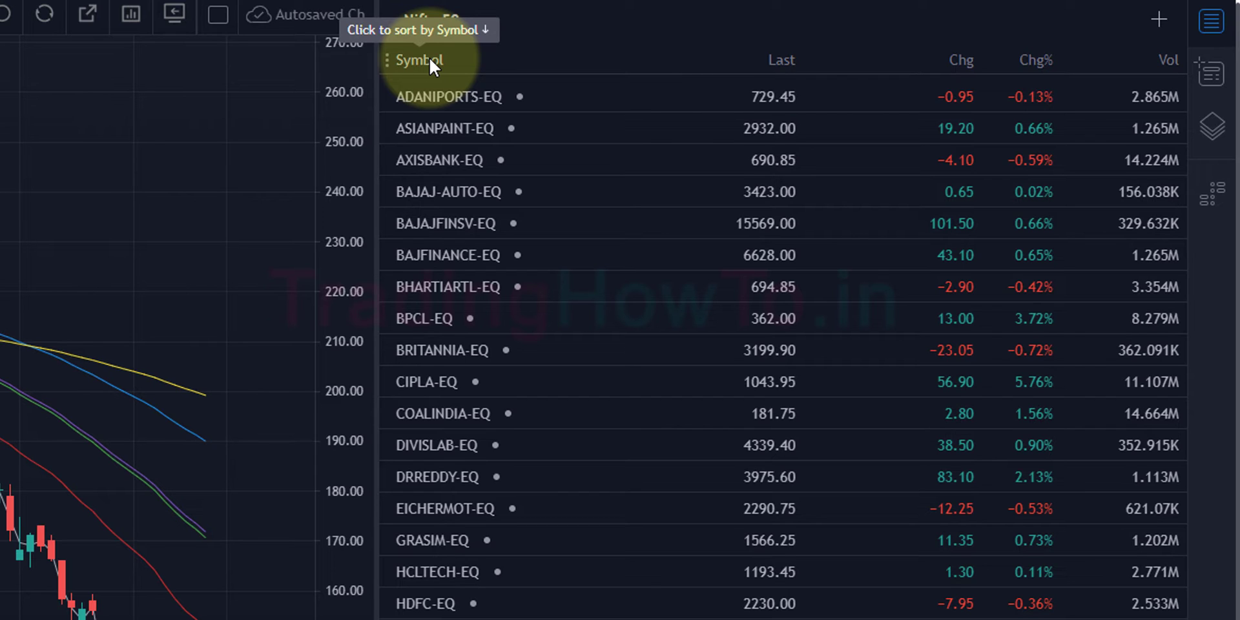
left_click(430, 58)
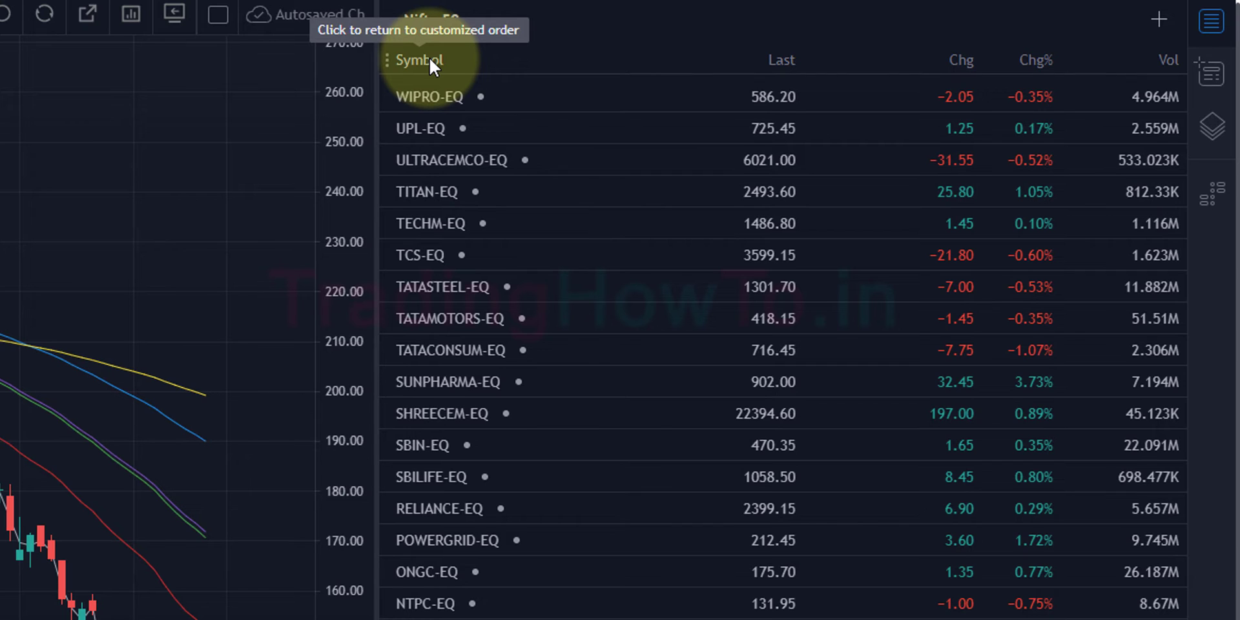
left_click(429, 59)
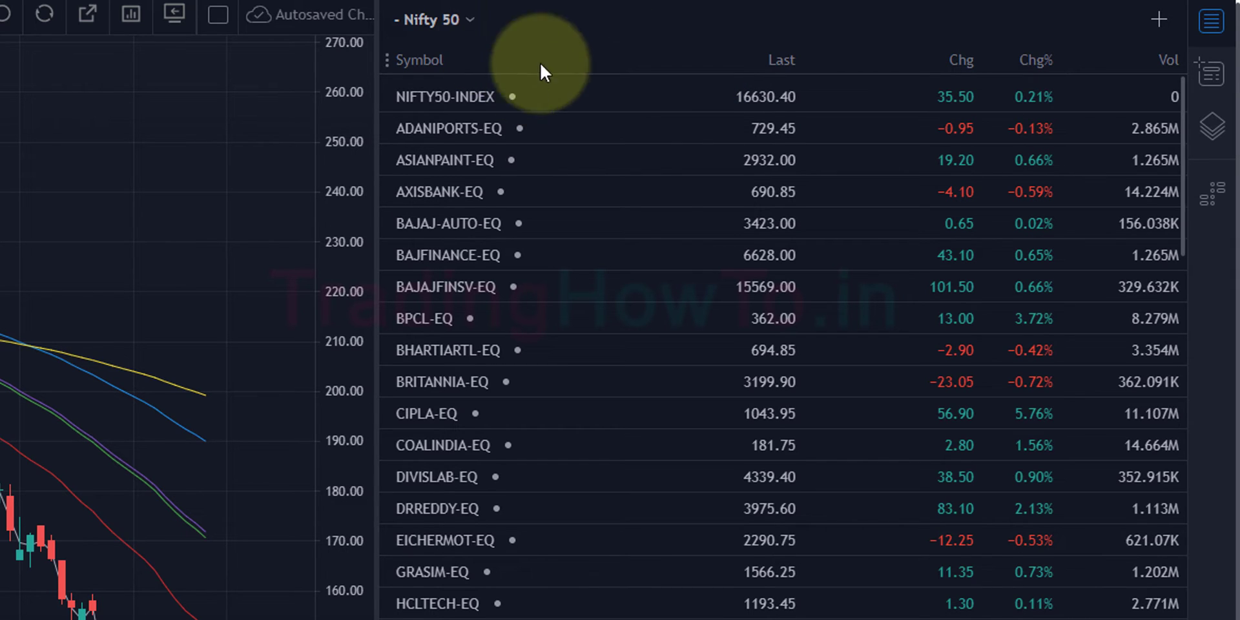
Create and save a new empty watchlist named 'test' via Create new list….
left_click(472, 23)
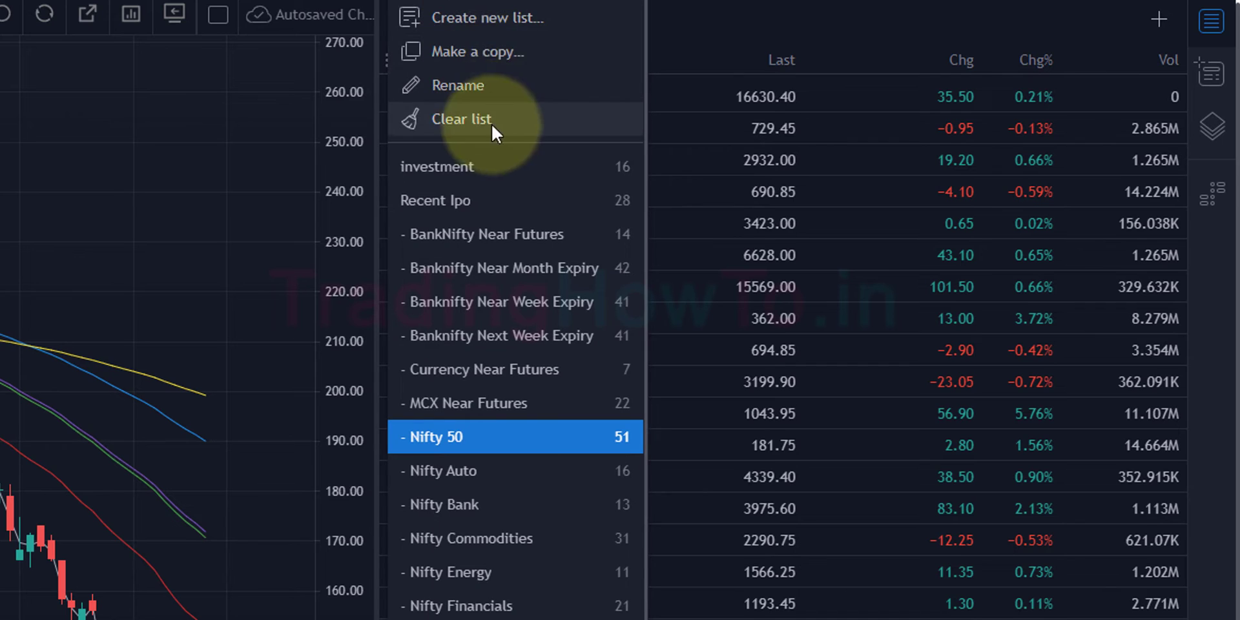
left_click(576, 20)
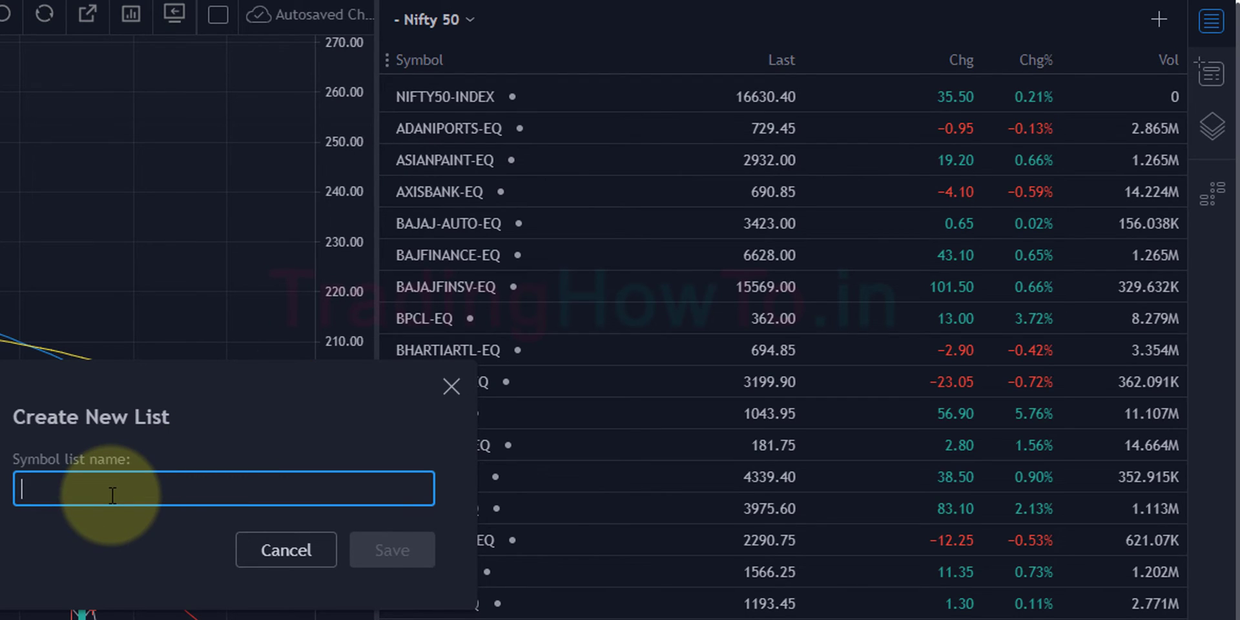
type("test")
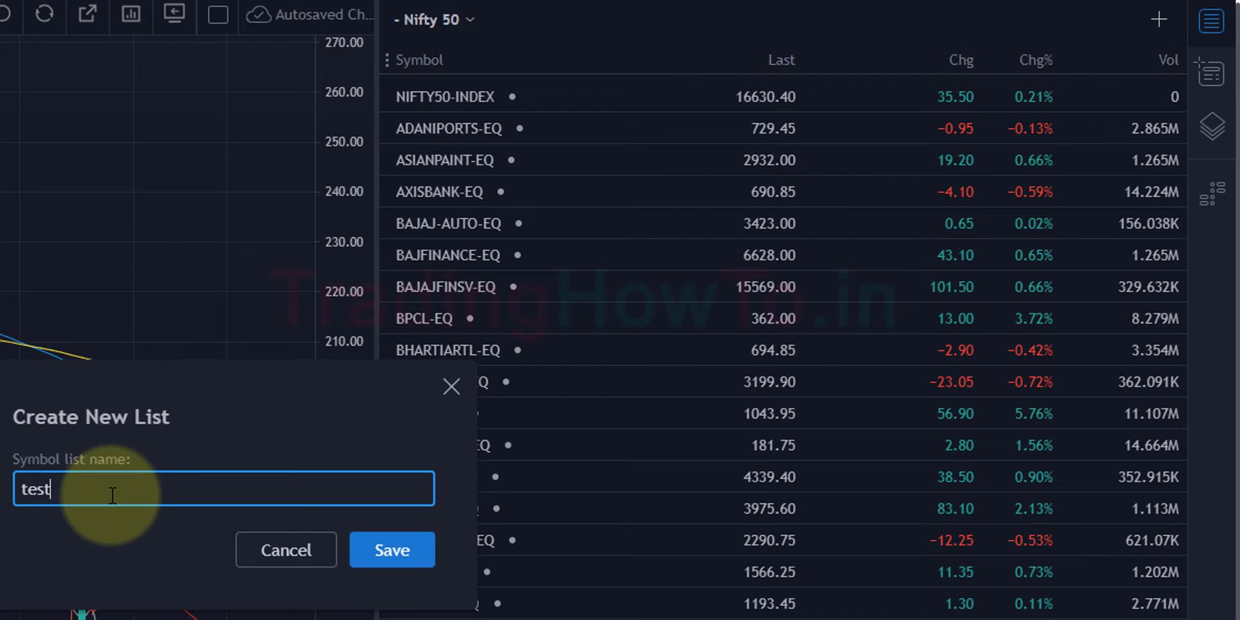
left_click(416, 552)
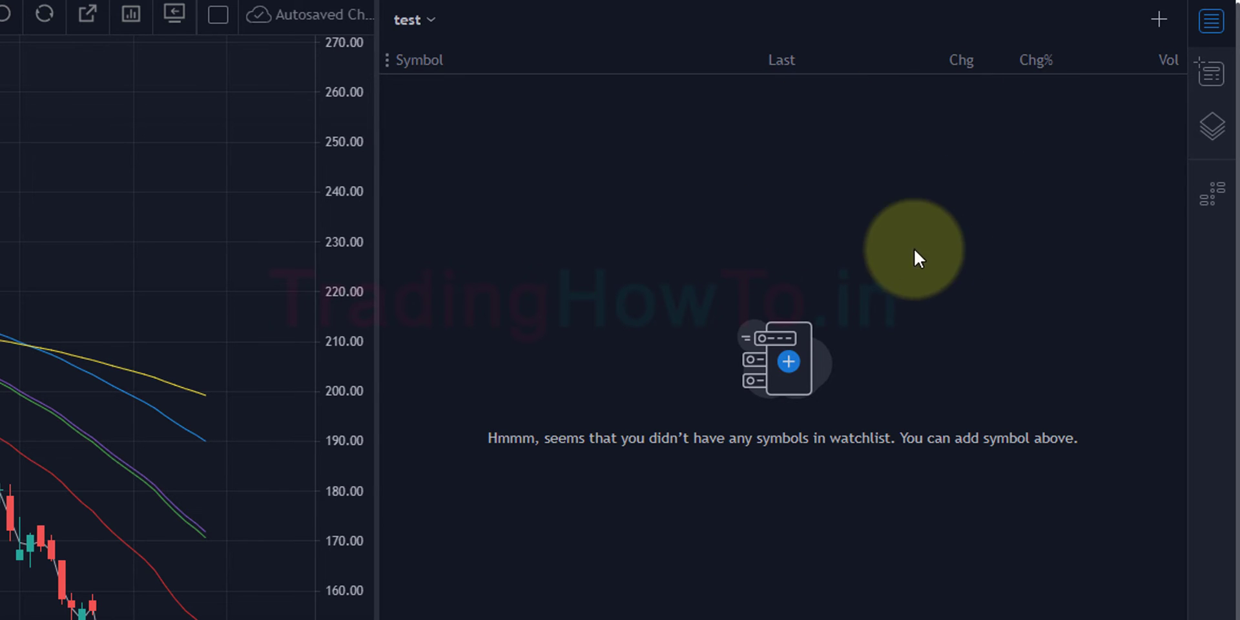
Search for ITC and INFY, adding NSE:ITC-EQ and NSE:INFY-EQ to the test watchlist.
left_click(1158, 20)
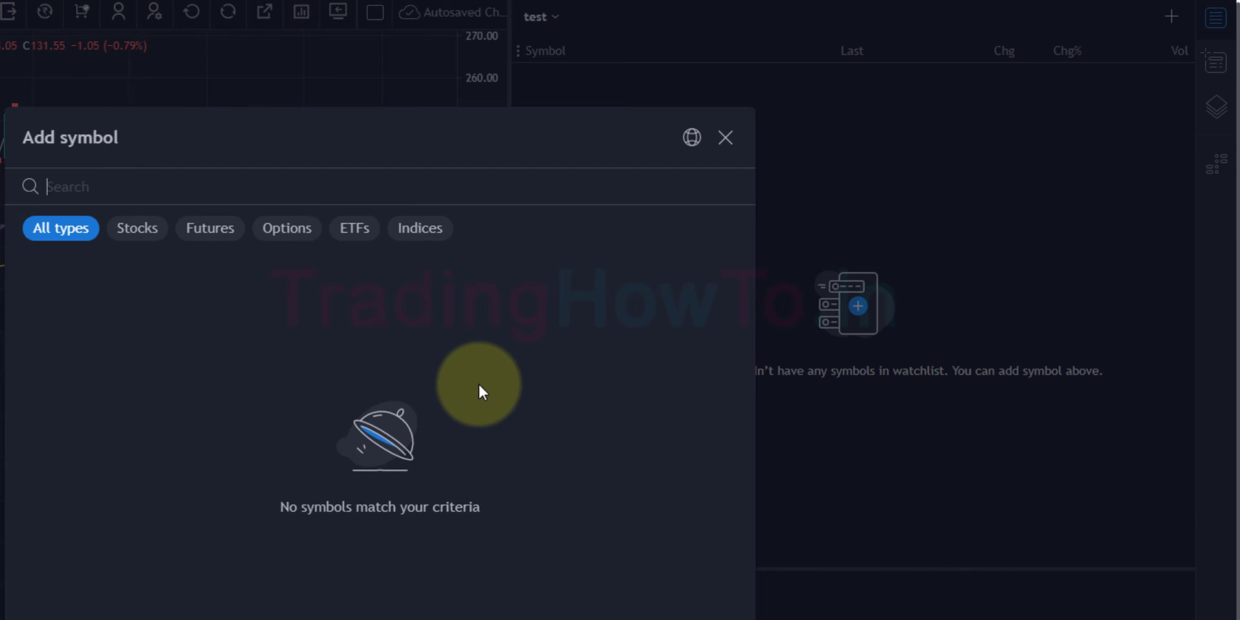
type("ITC")
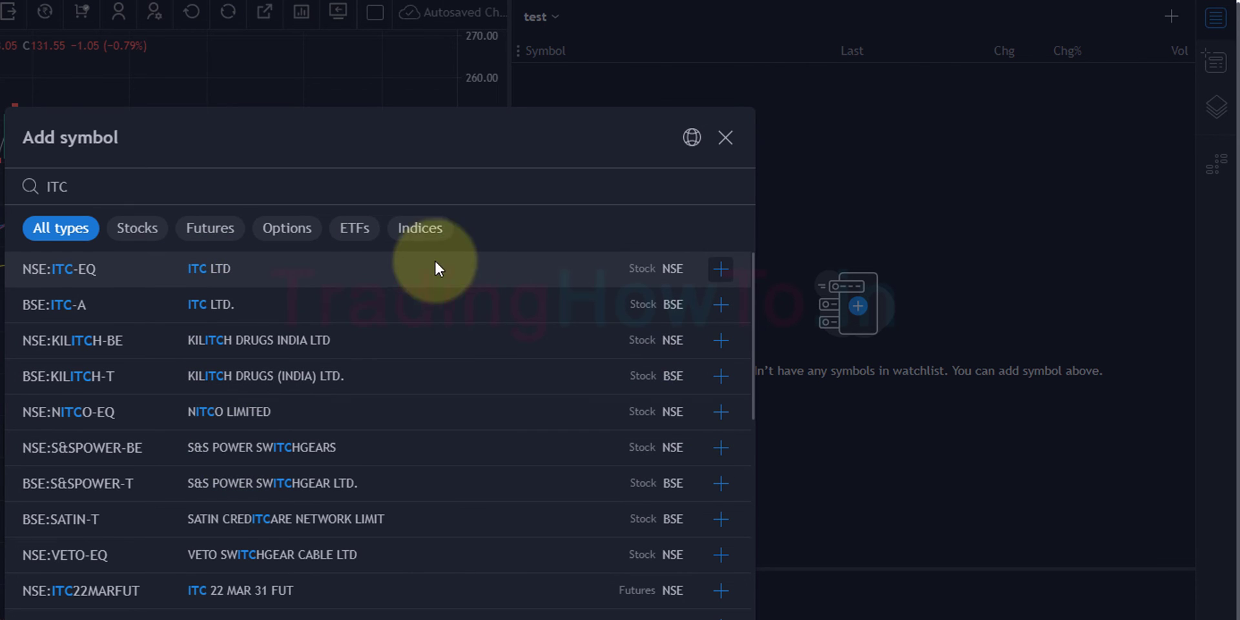
left_click(142, 231)
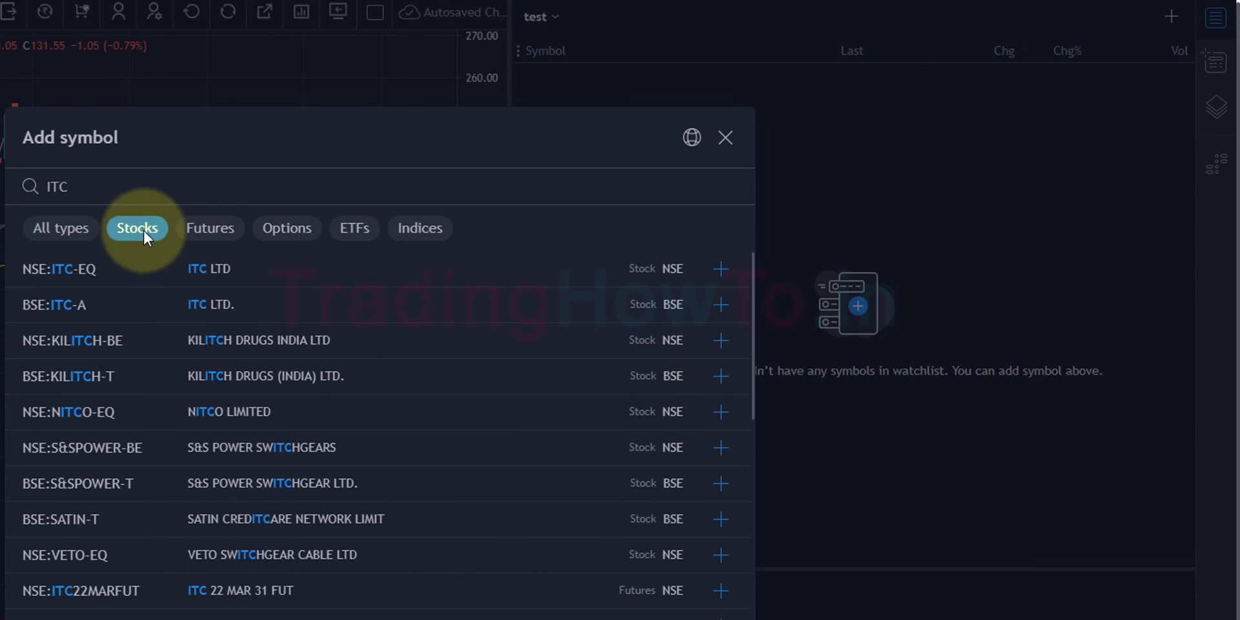
left_click(214, 227)
left_click(35, 230)
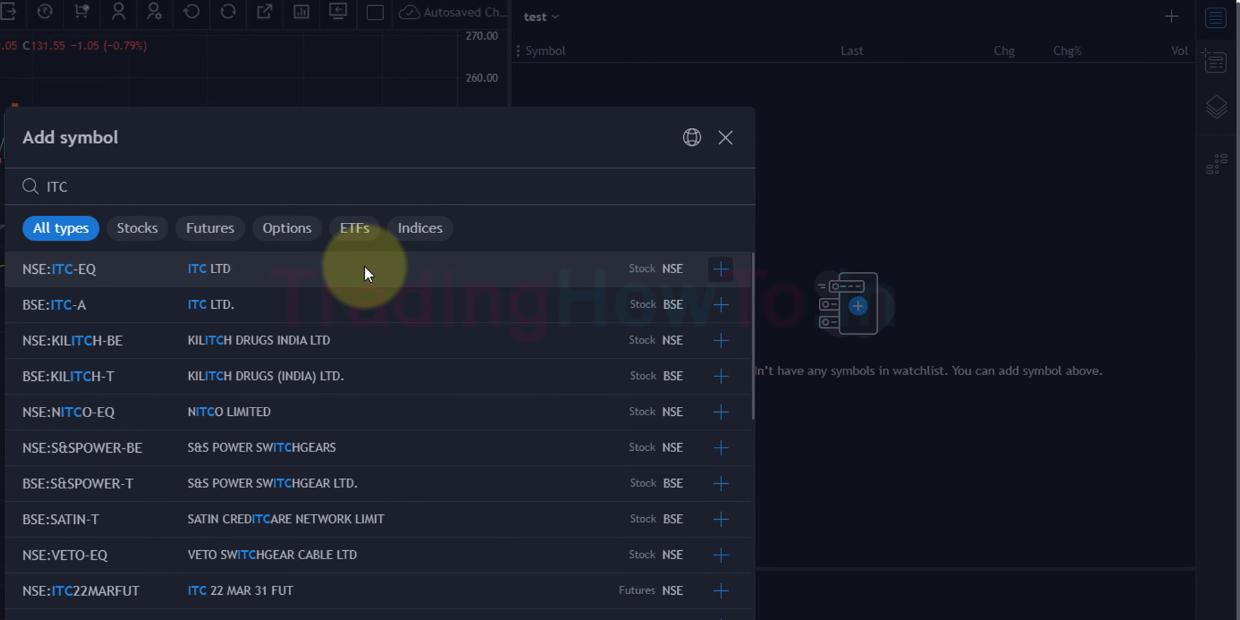
left_click(279, 266)
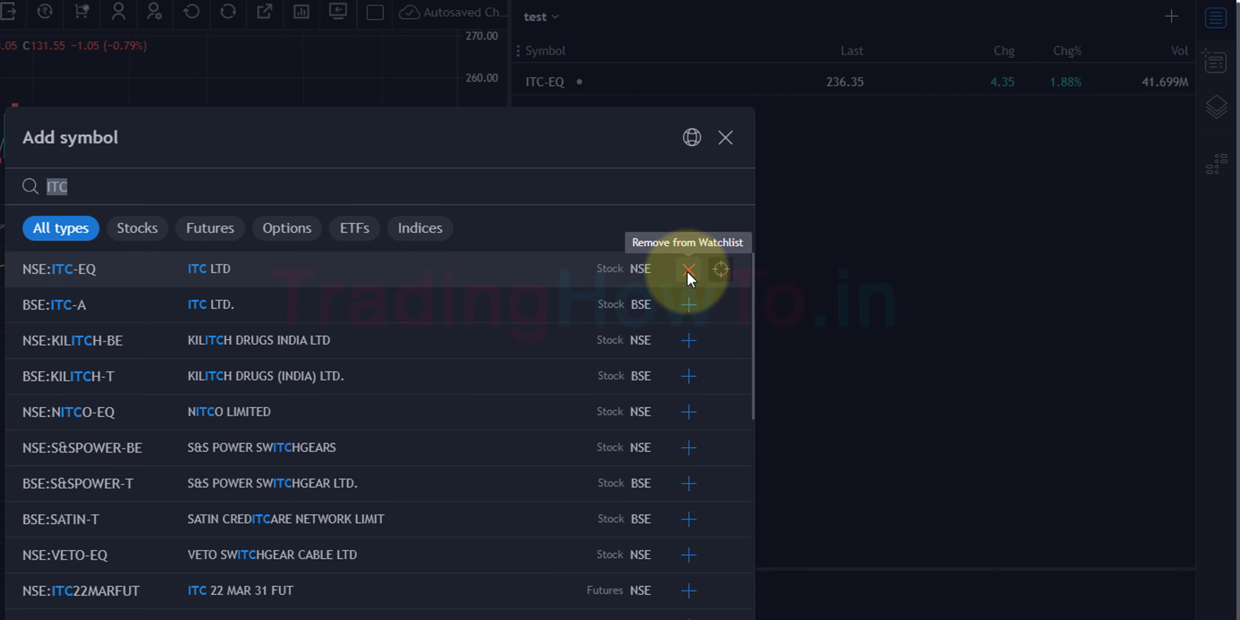
type("INFY")
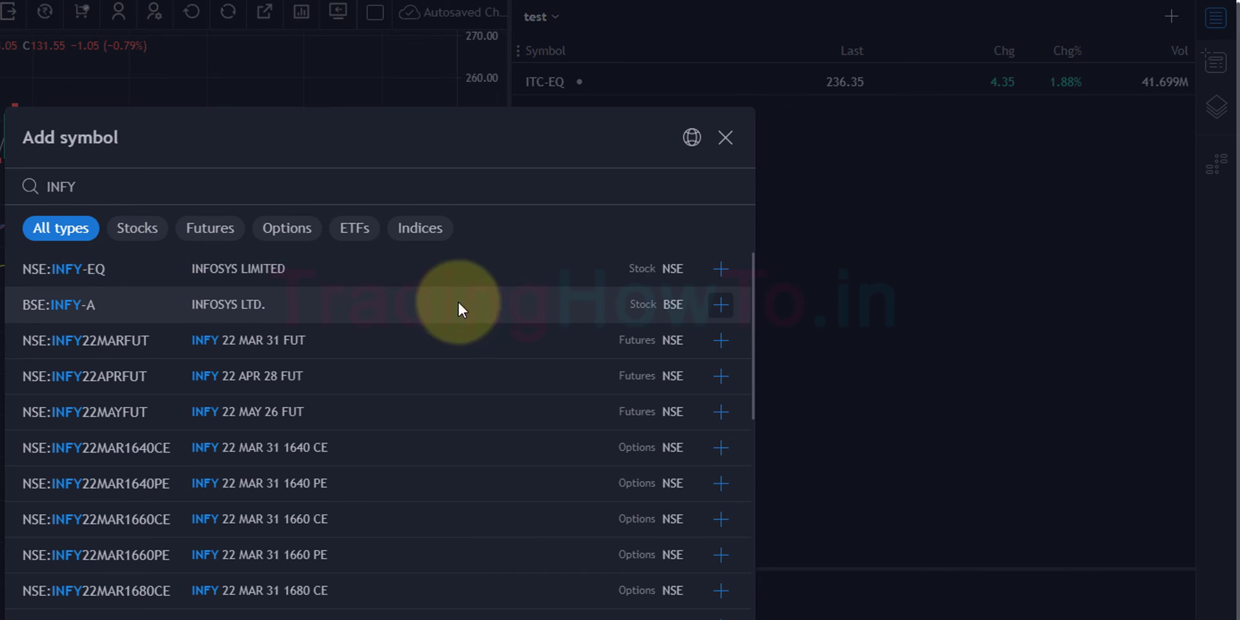
left_click(719, 270)
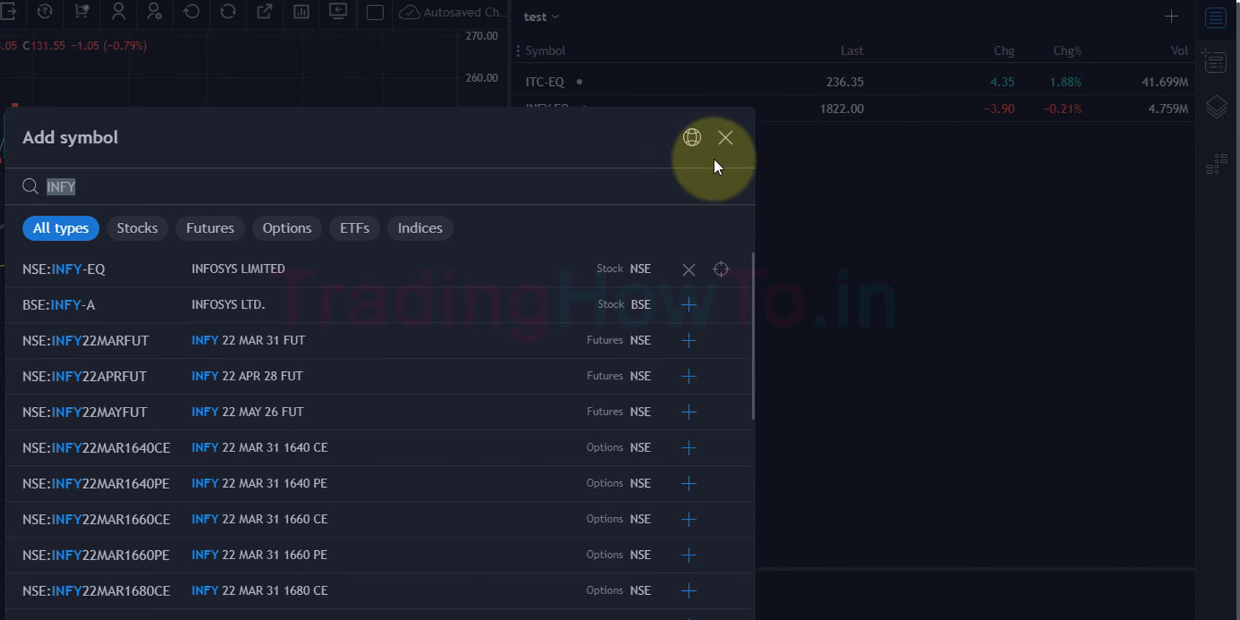
Close the Add symbol search and remove the INFY-EQ row from the test watchlist.
left_click(727, 141)
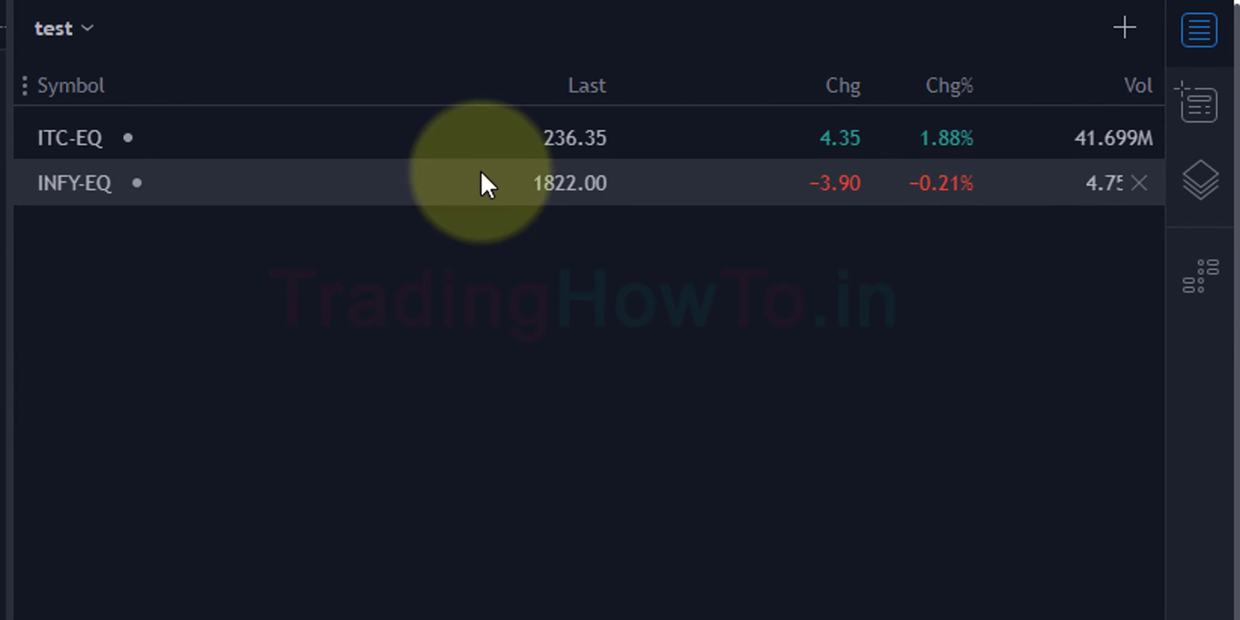
left_click(1140, 184)
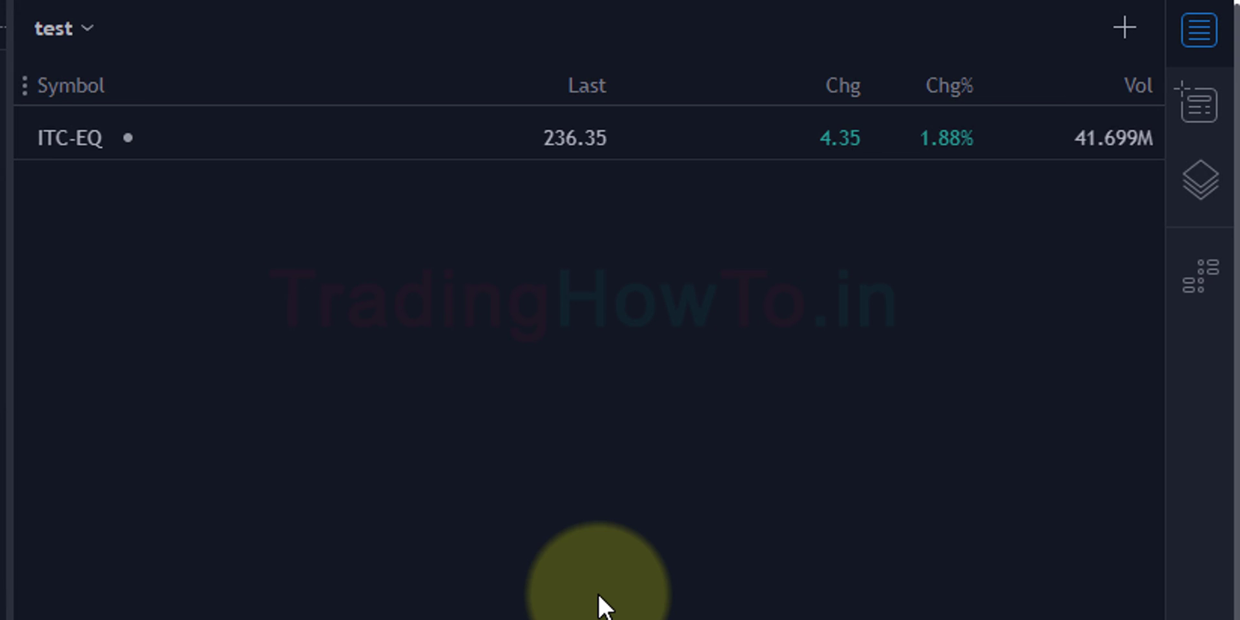